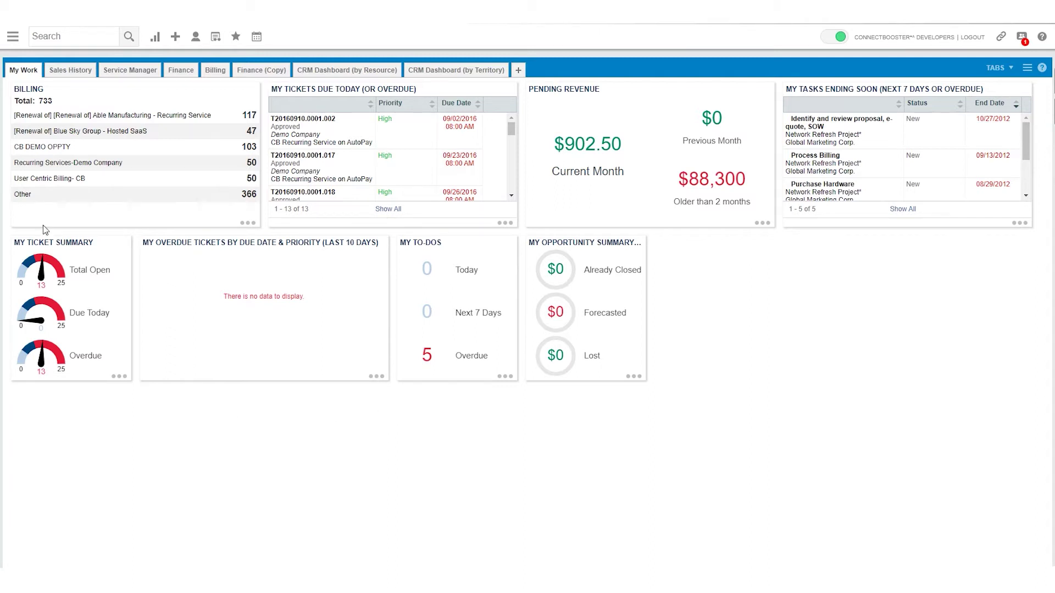
From ADMIN > Resources (Users), start a new API user via the New dropdown
mouse_move(12, 39)
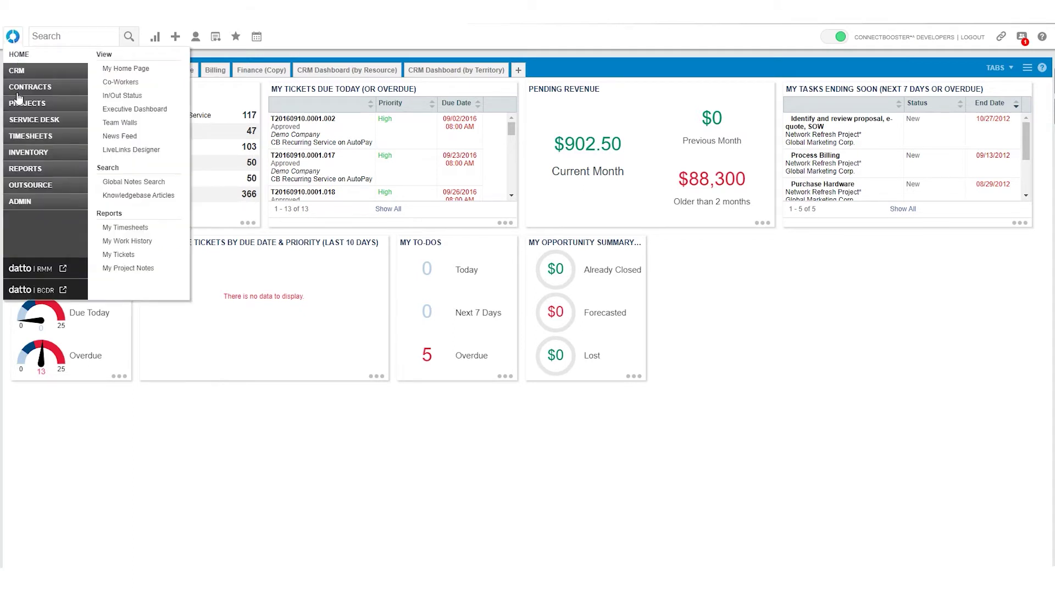
mouse_move(20, 205)
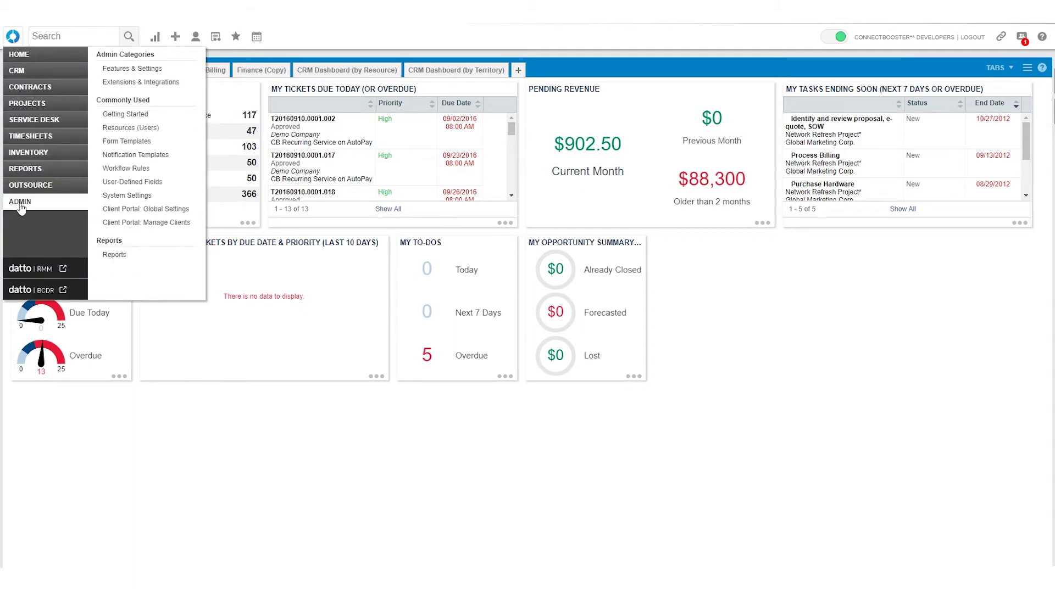
click(127, 130)
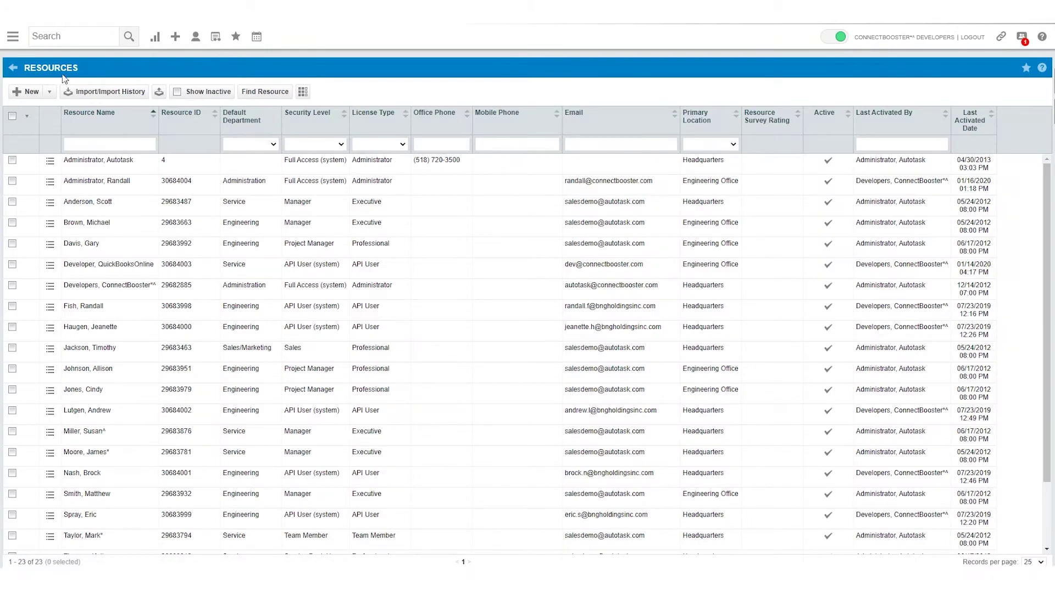
click(50, 94)
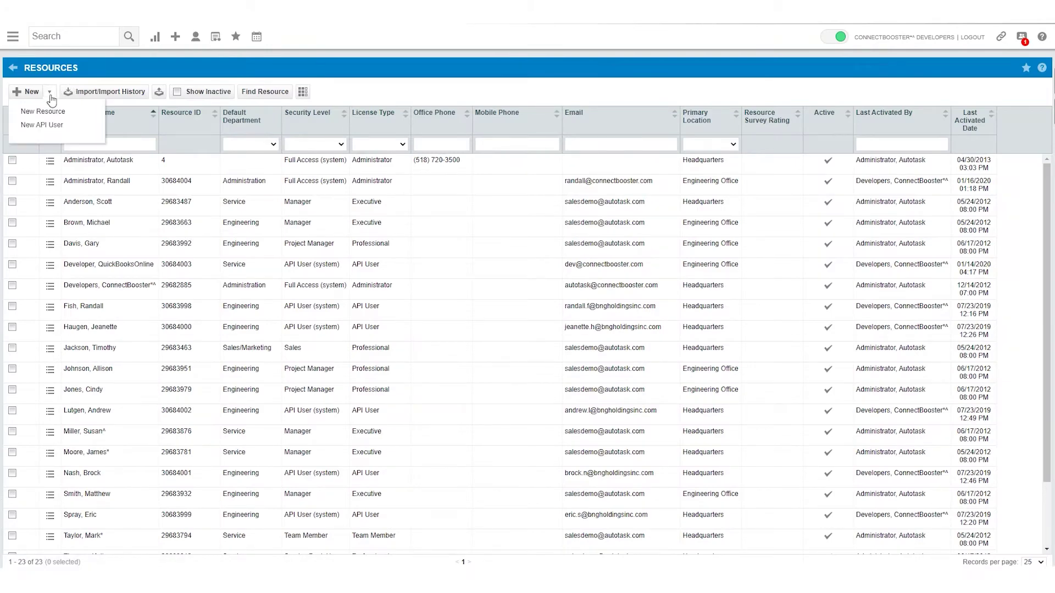
click(48, 127)
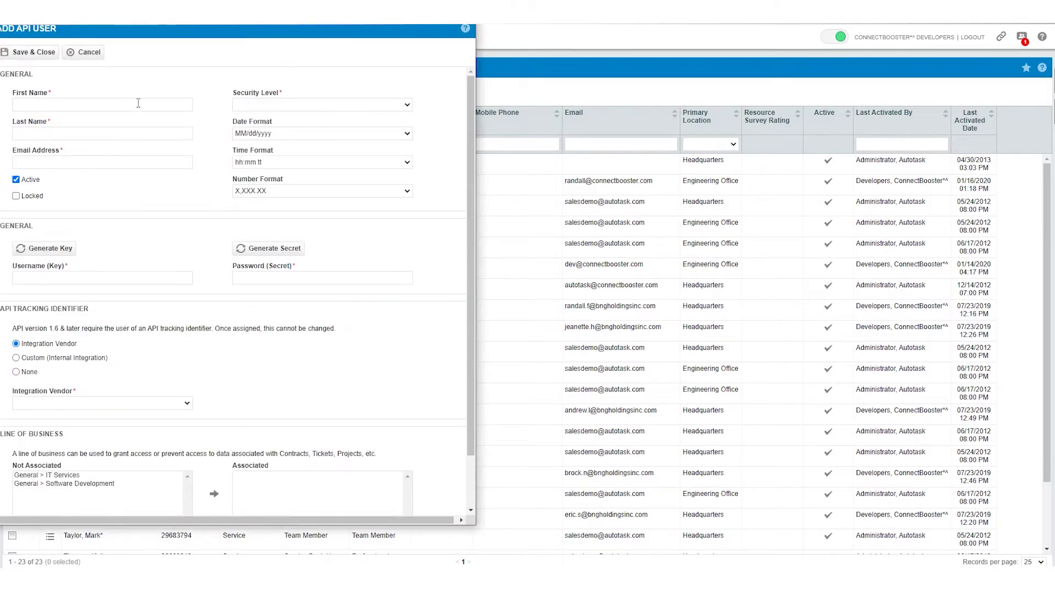
Enter first name Connect, last name Booster, a placeholder email, and security level API User (system)
click(95, 105)
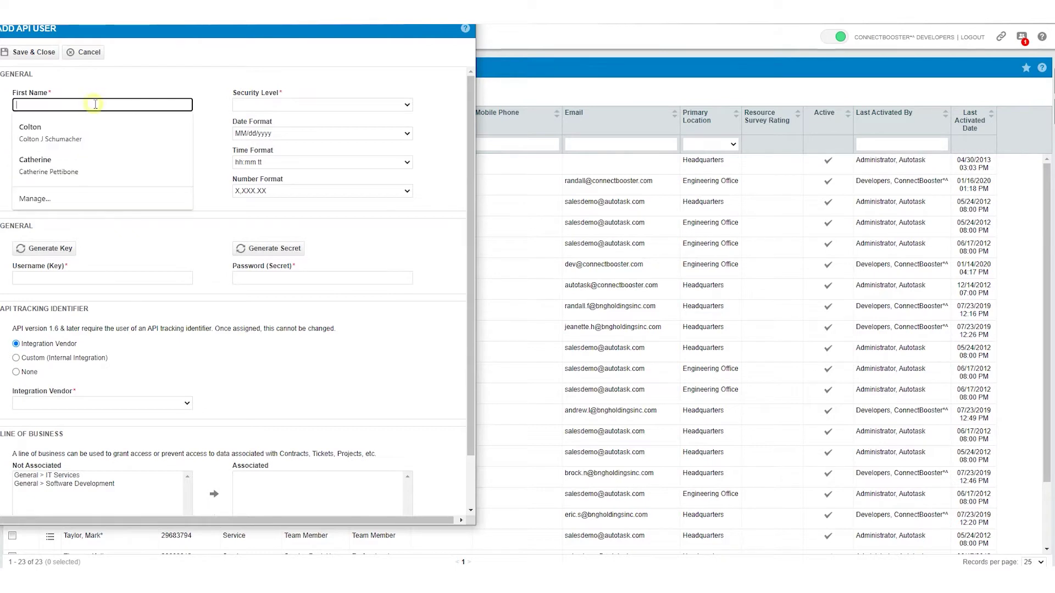
text(Connect)
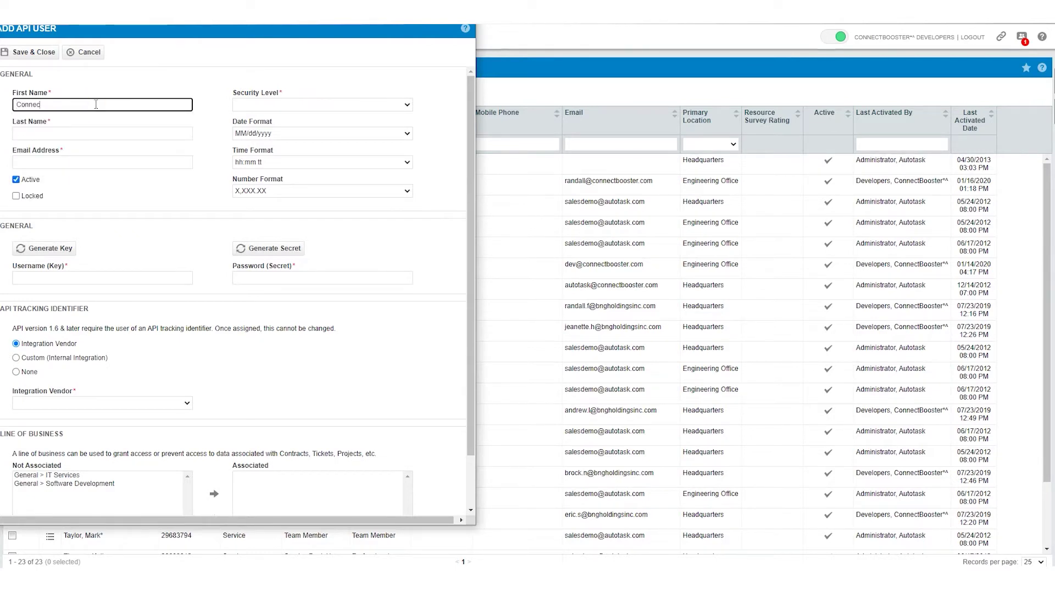
key(Tab)
text(Booster)
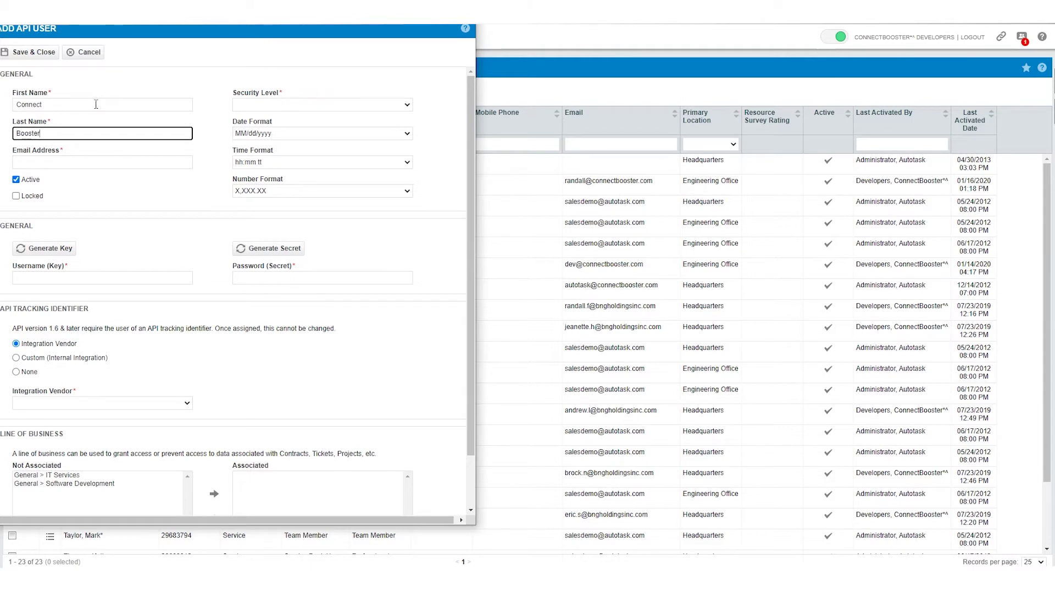
key(Tab)
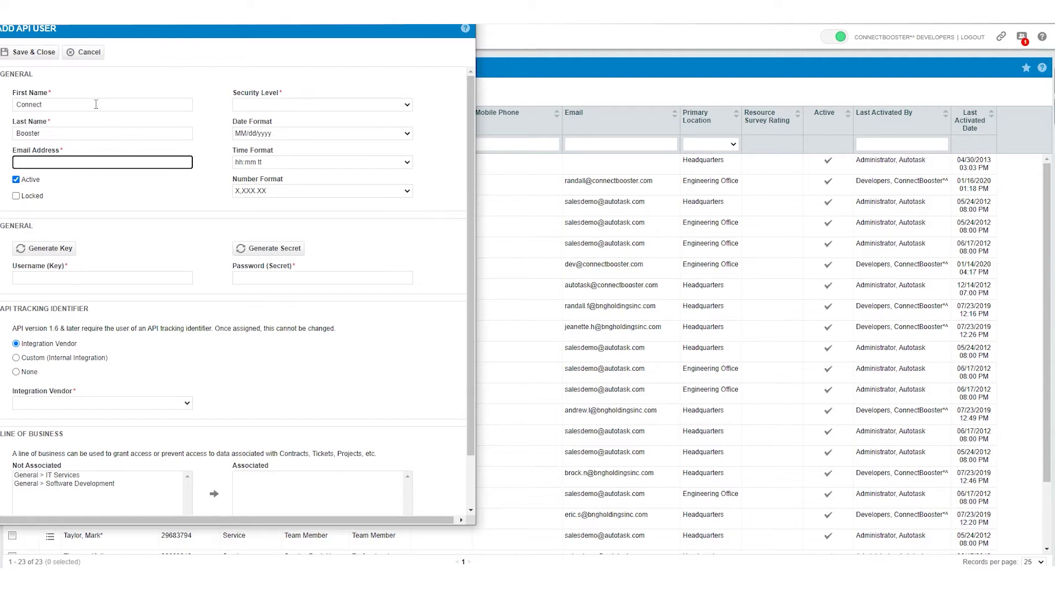
text(test@test.com)
click(264, 105)
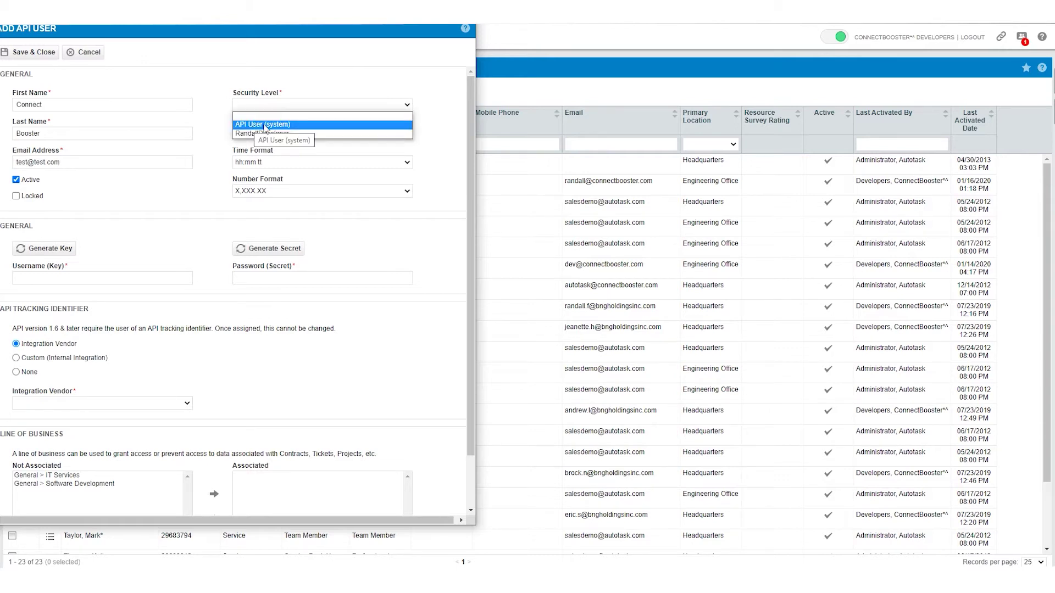
click(264, 125)
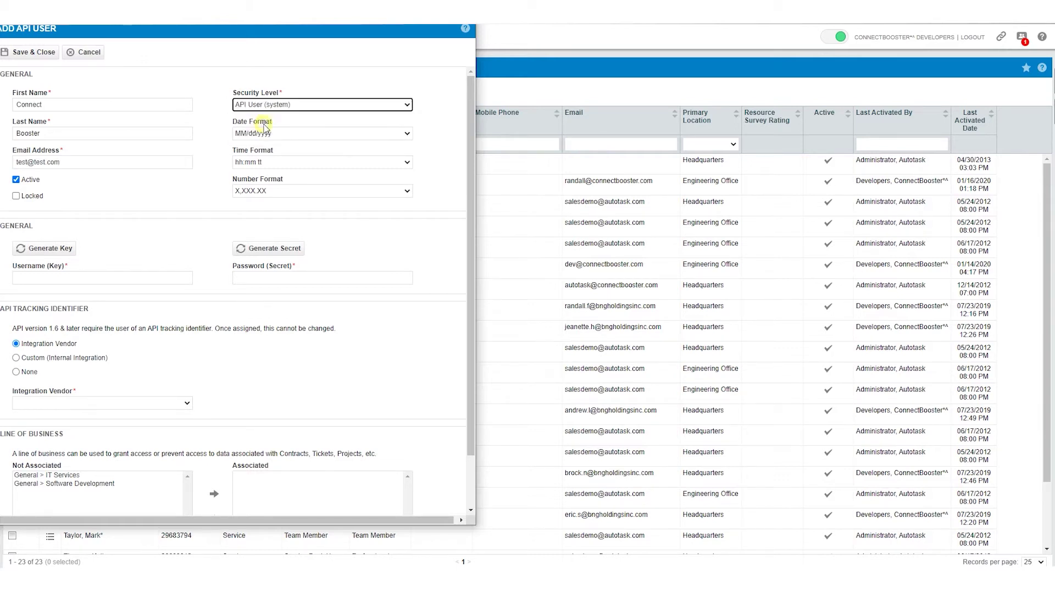
scroll(107, 251, down, 1)
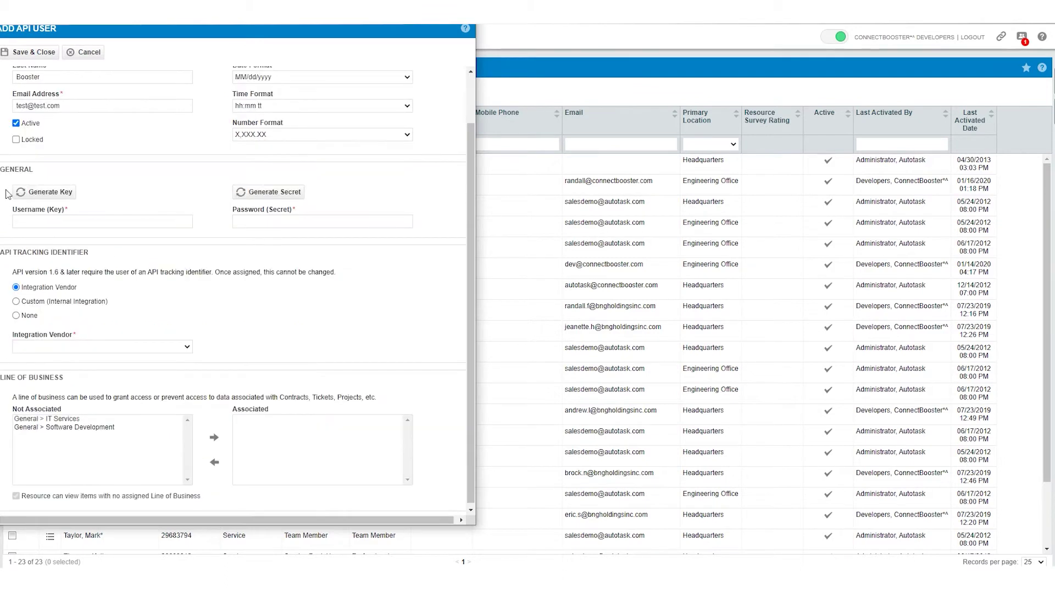
Generate the API user's key and secret and set Integration Vendor to ConnectBooster
click(63, 197)
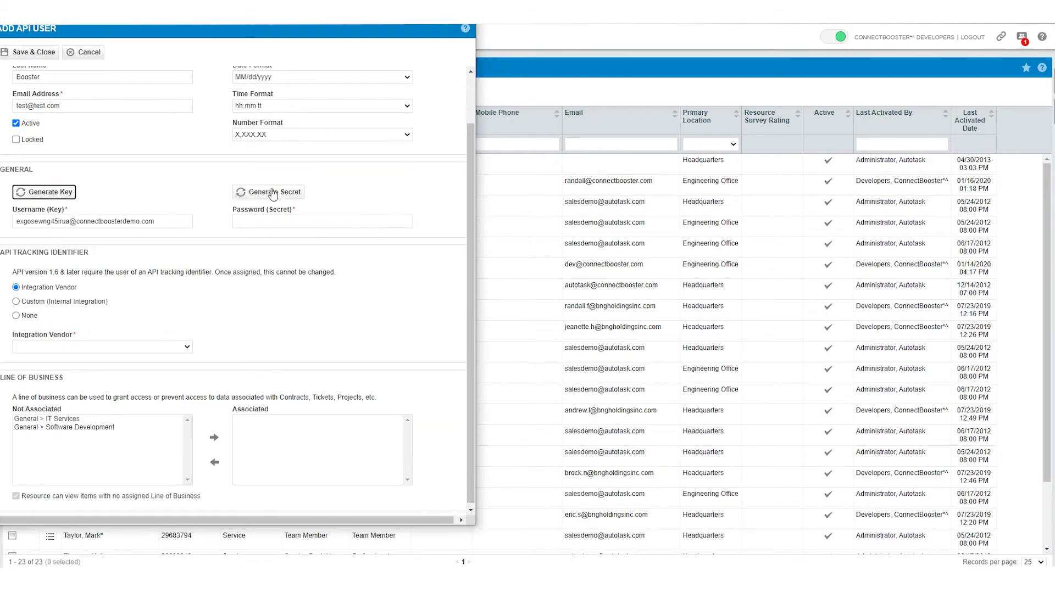
click(279, 198)
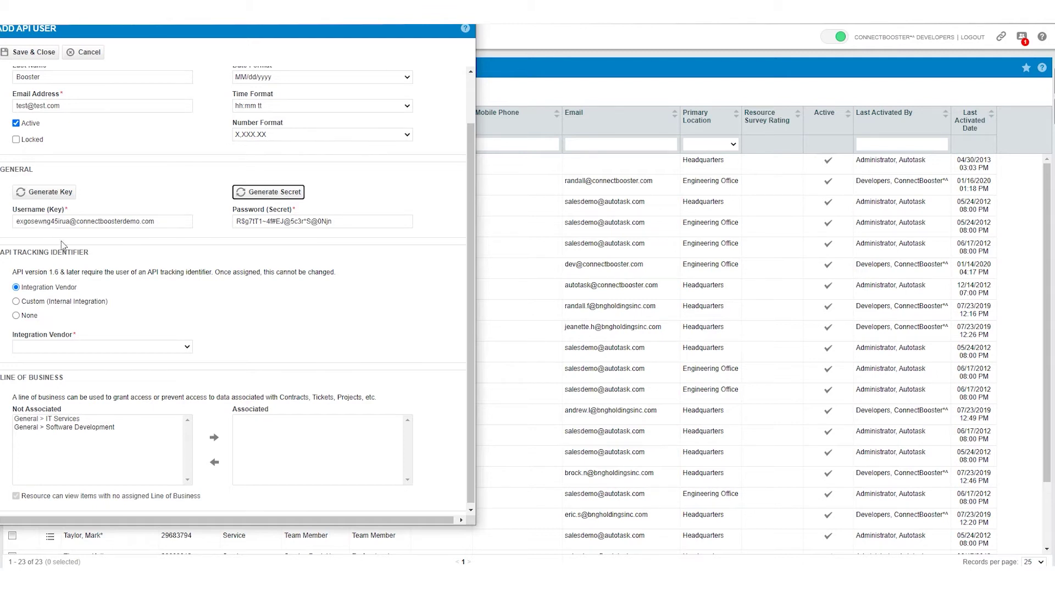
click(58, 347)
drag(294, 372, 299, 402)
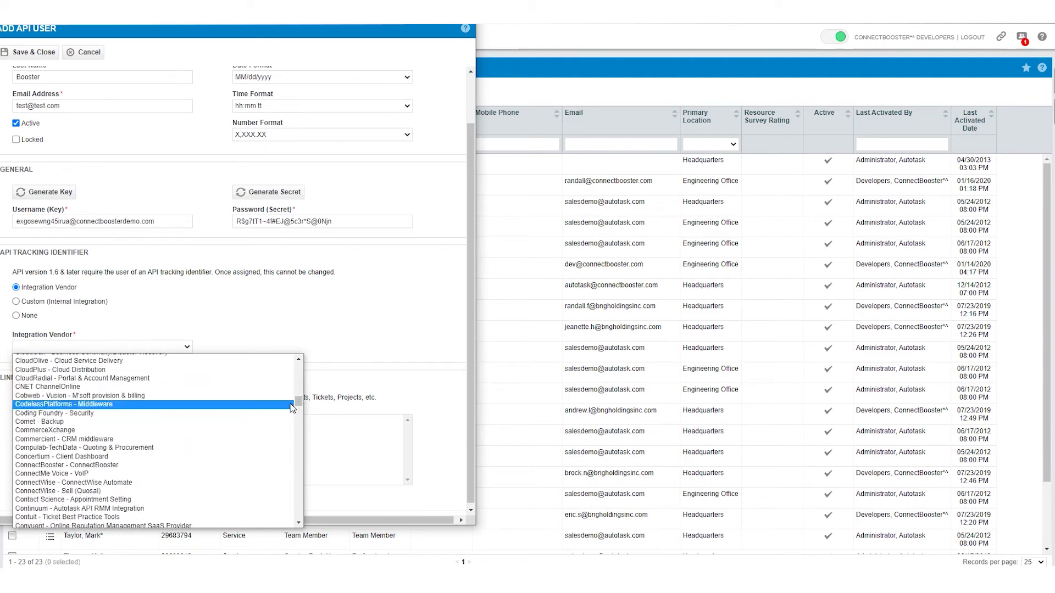
click(60, 465)
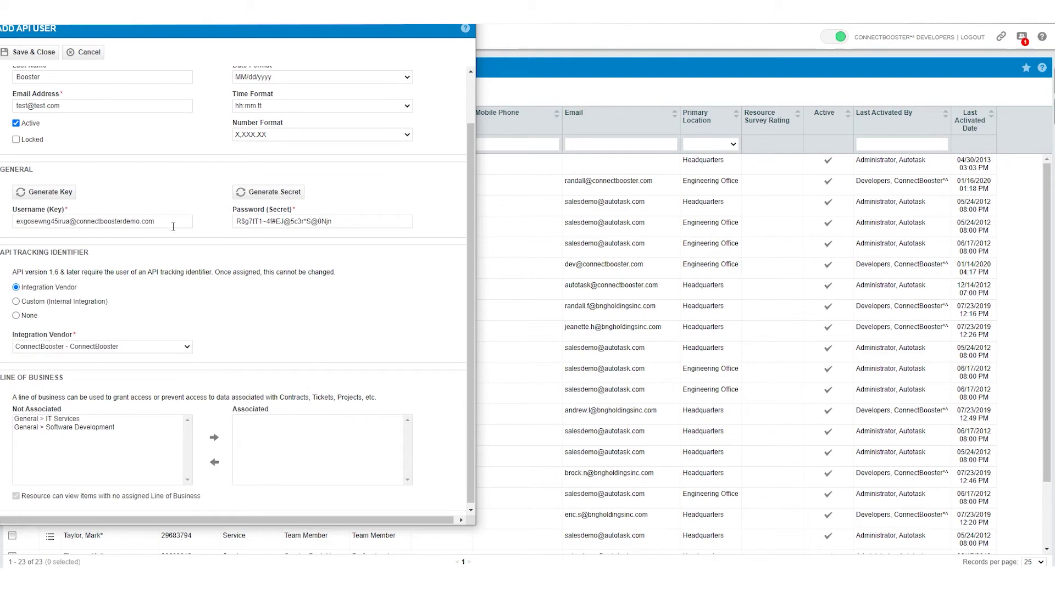
Copy the generated key and secret, then save and close the new API user
drag(174, 221, 1, 215)
key(ctrl+c)
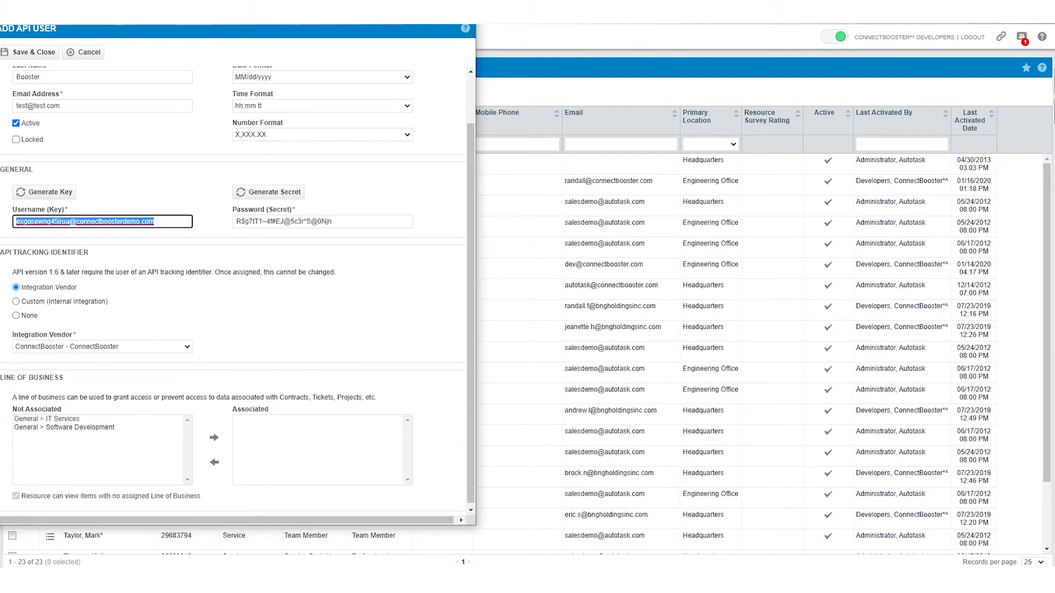
drag(345, 222, 235, 222)
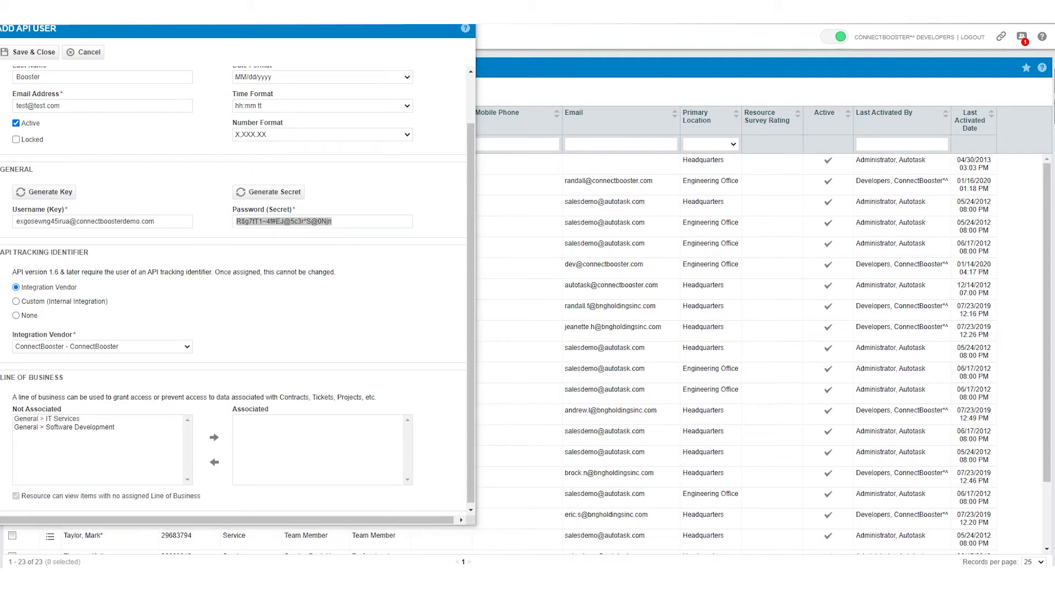
click(21, 53)
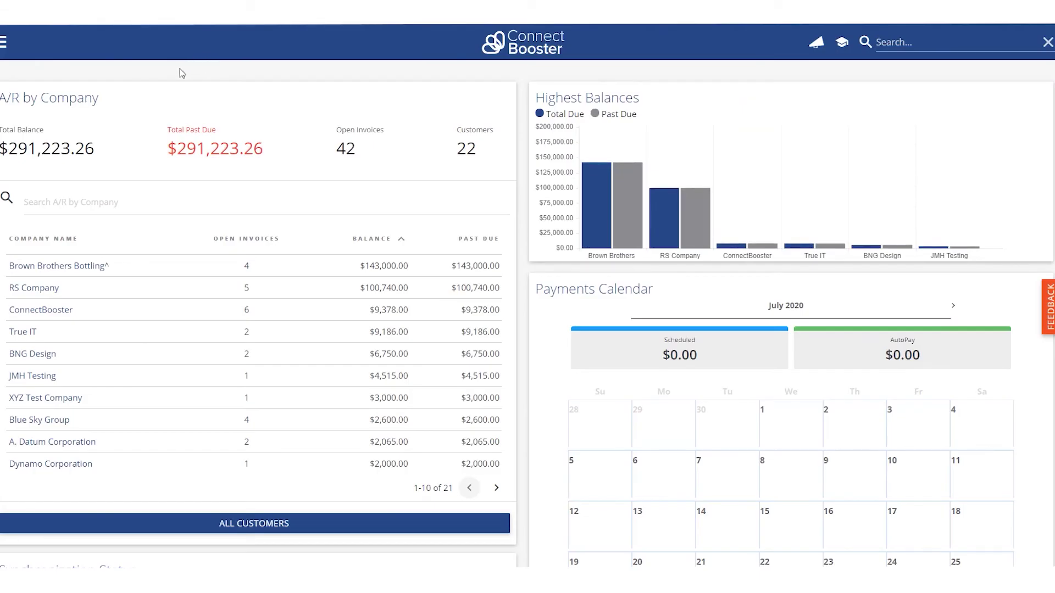
Go to ConnectBooster's Settings > Integrations page showing Autotask, BNG Gateway and QuickBooks Online
click(3, 47)
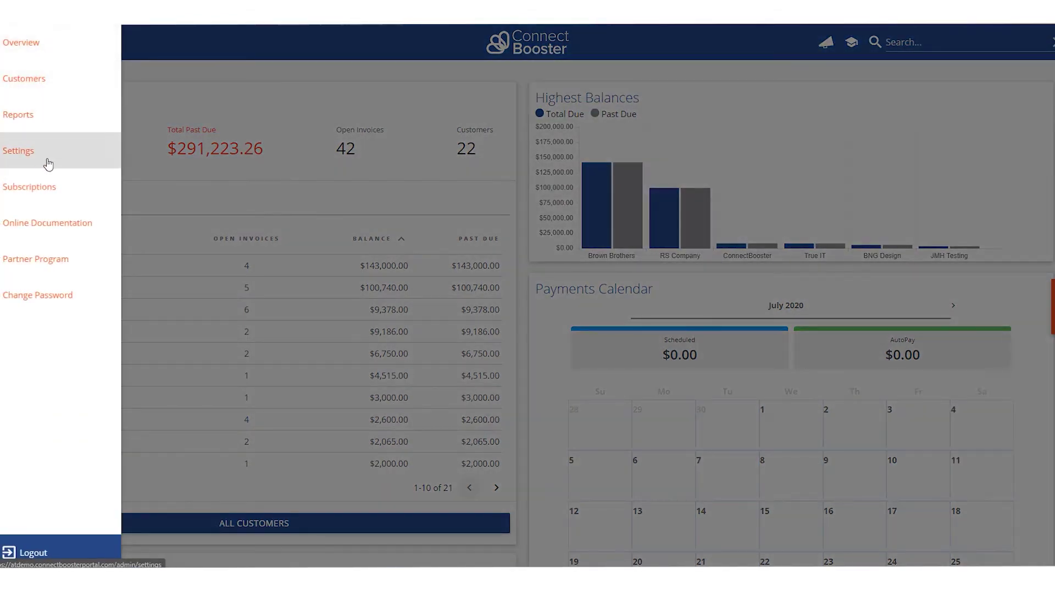
click(49, 162)
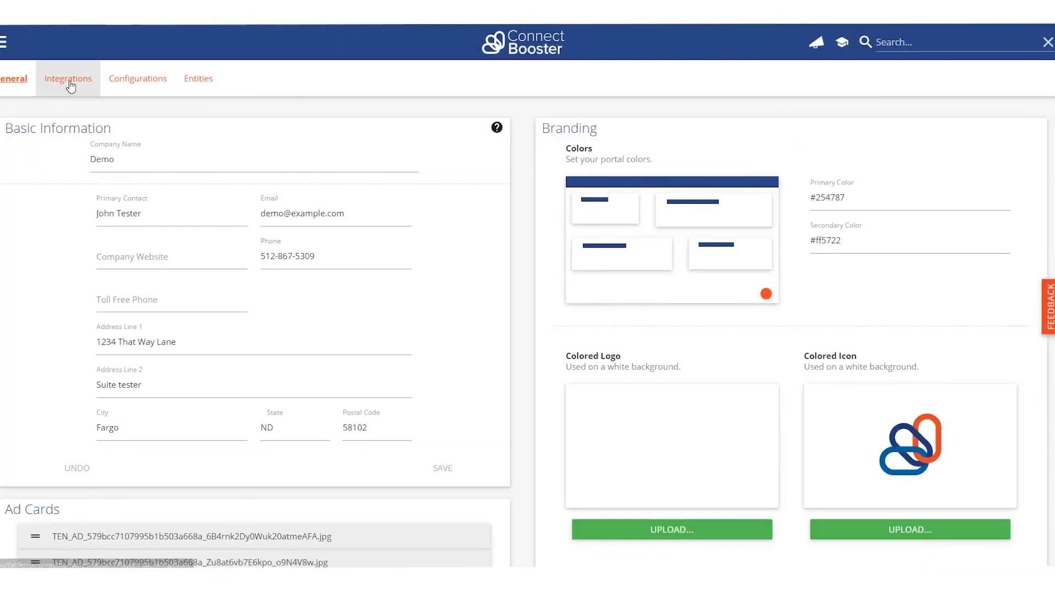
click(84, 87)
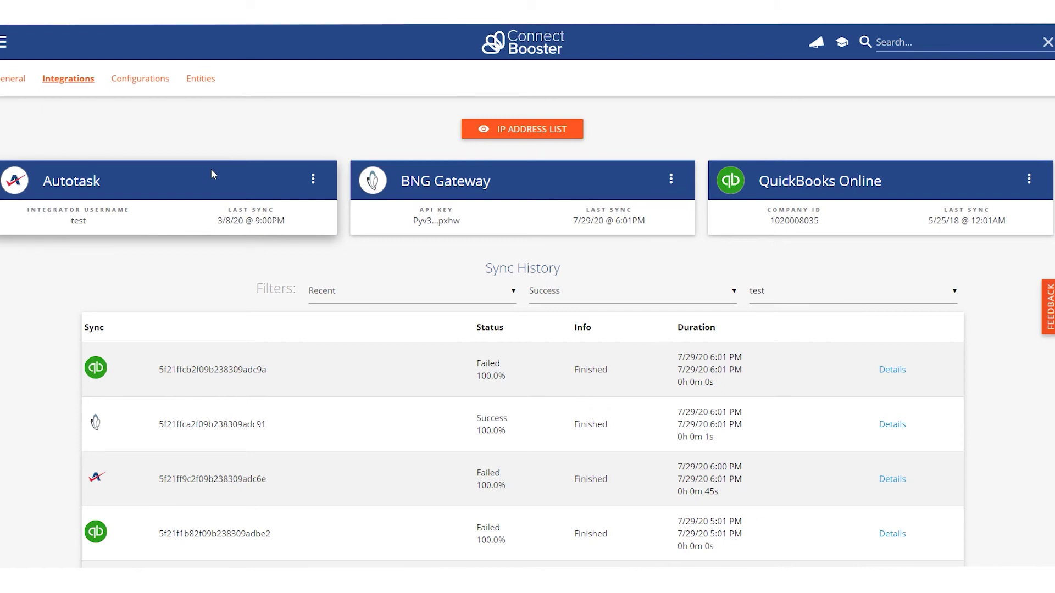
In the Autotask integration, paste the API key as Username and the secret as Password, and save
click(68, 187)
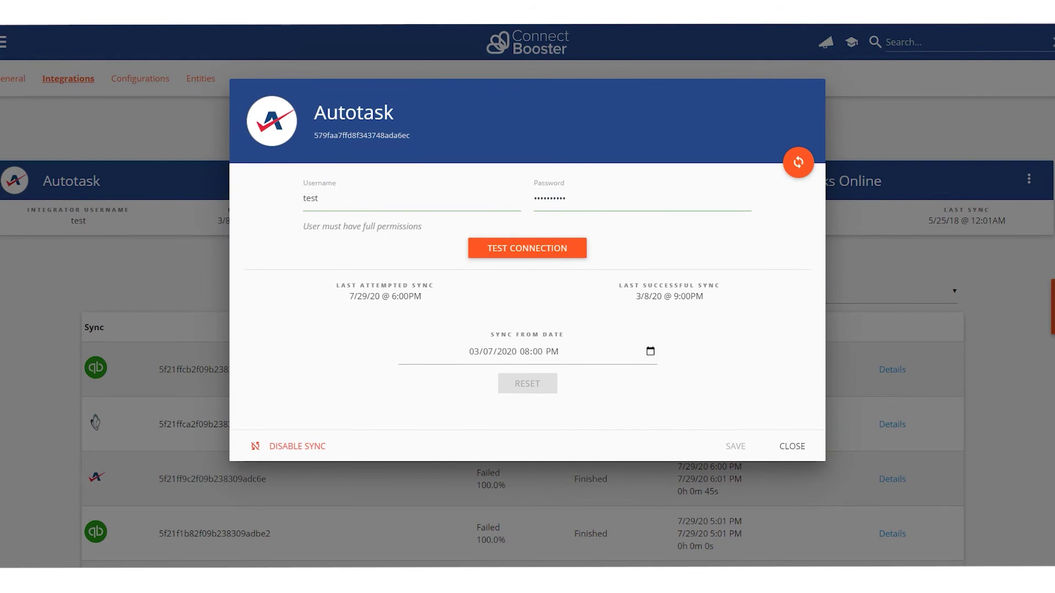
key(ctrl+v)
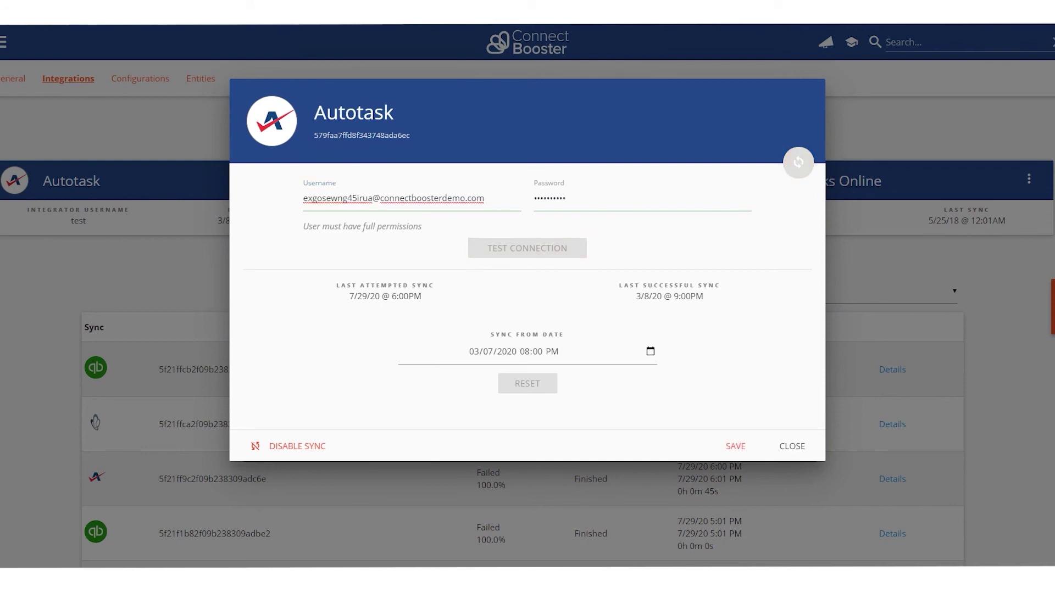
double_click(612, 197)
key(ctrl+v)
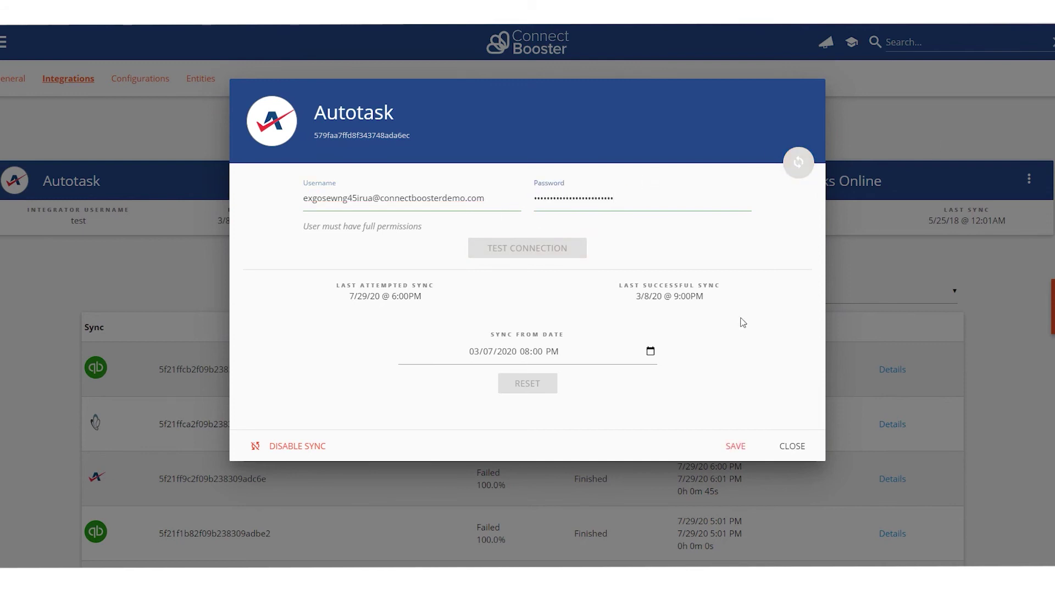
click(736, 446)
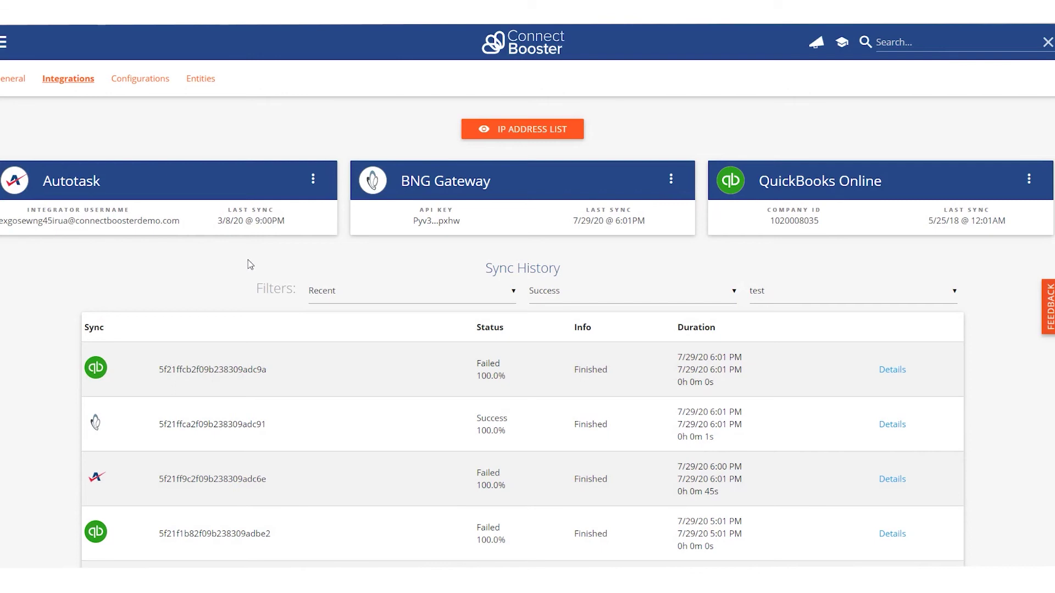
Run Test Connection on the Autotask integration
click(314, 179)
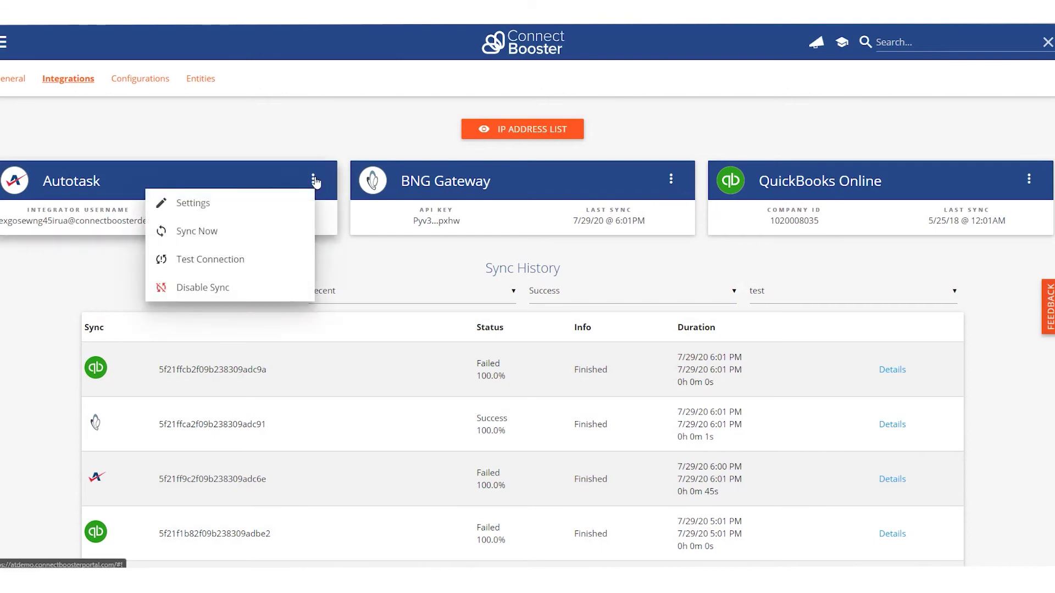
click(261, 266)
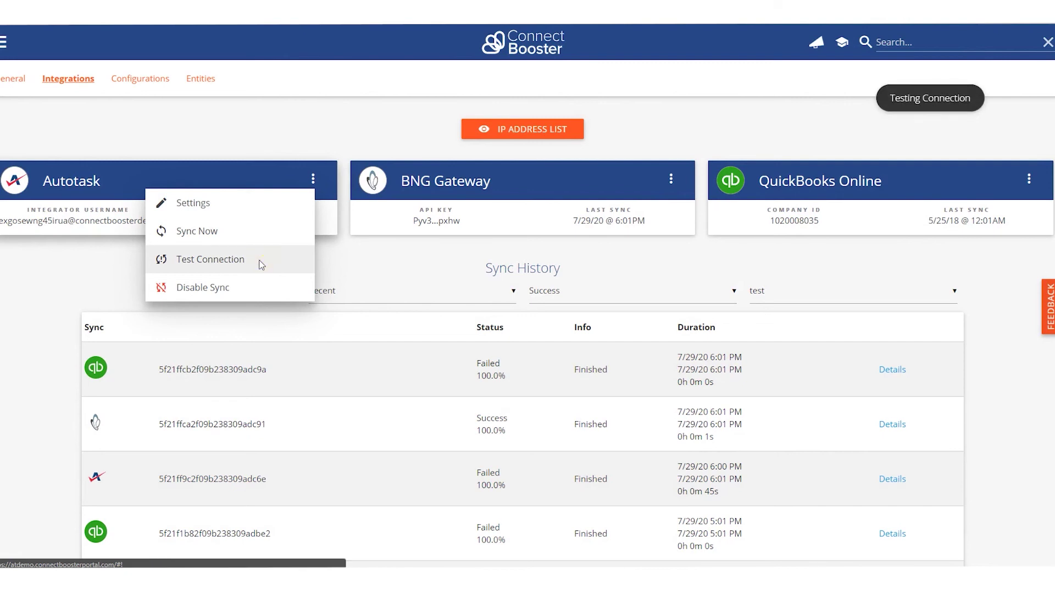